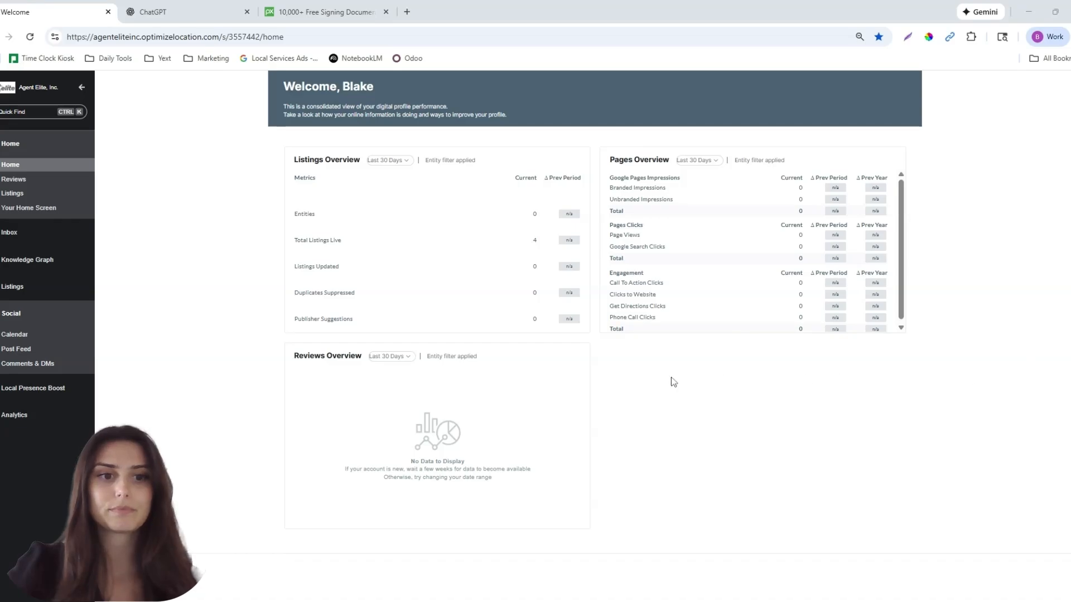
Start a new social post from the Post Feed and select the mobile notary entity for it
click(31, 348)
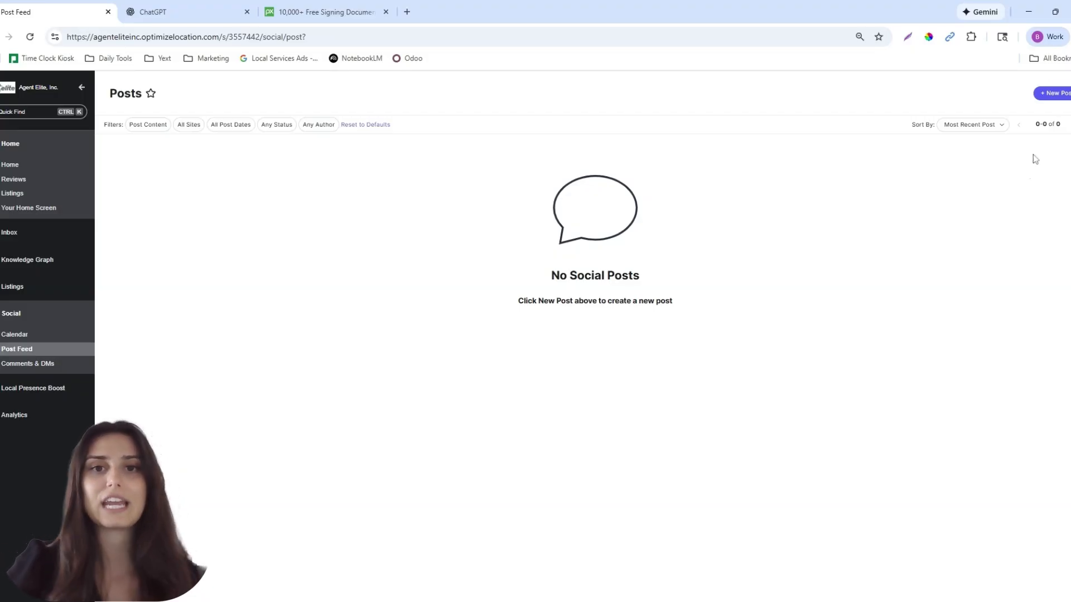
click(1046, 94)
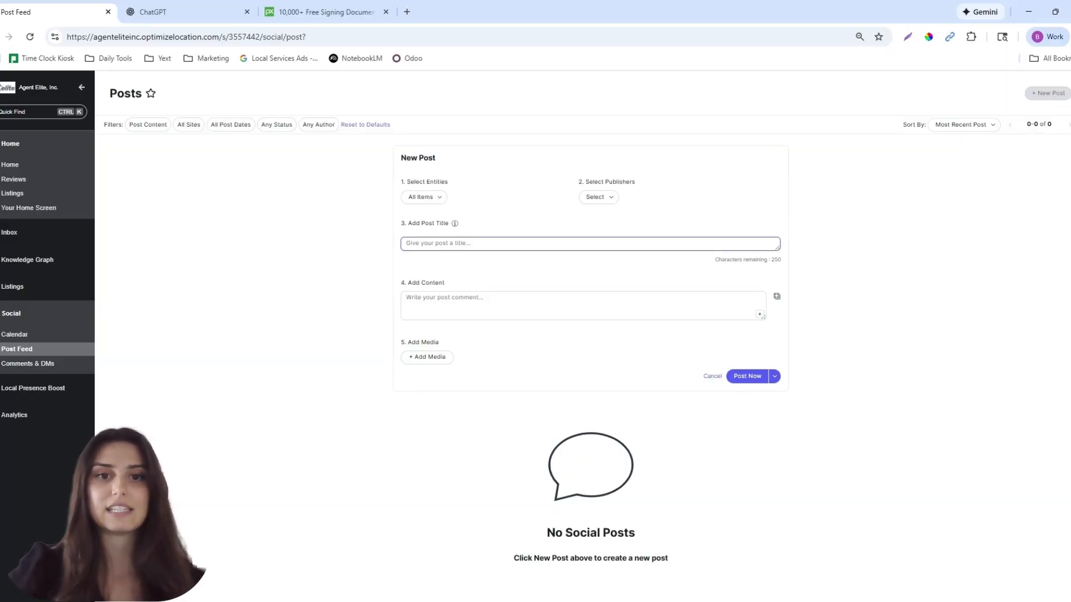
click(433, 205)
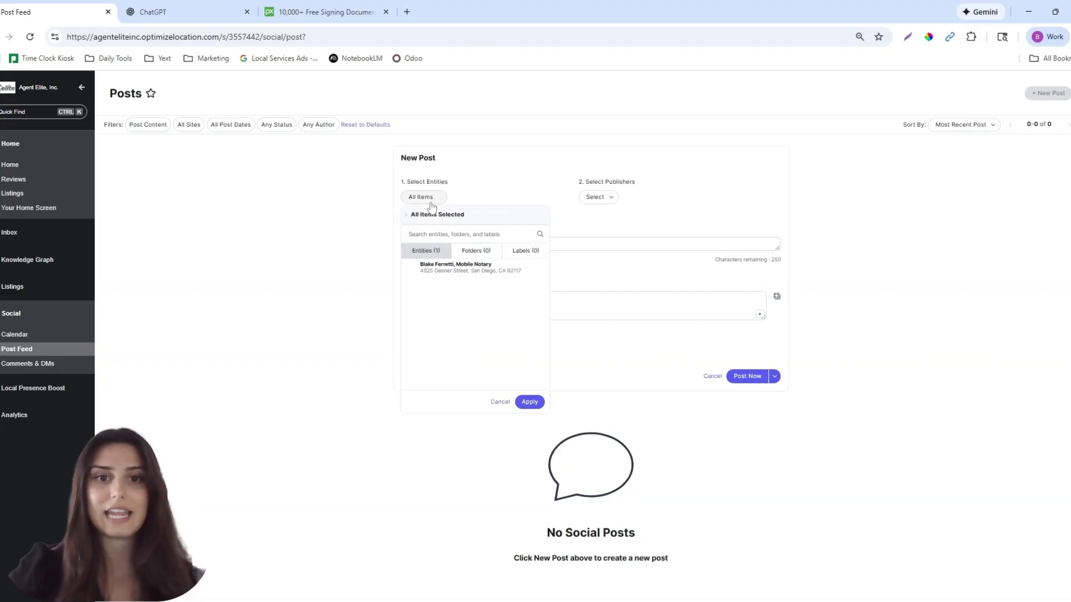
click(467, 272)
click(529, 402)
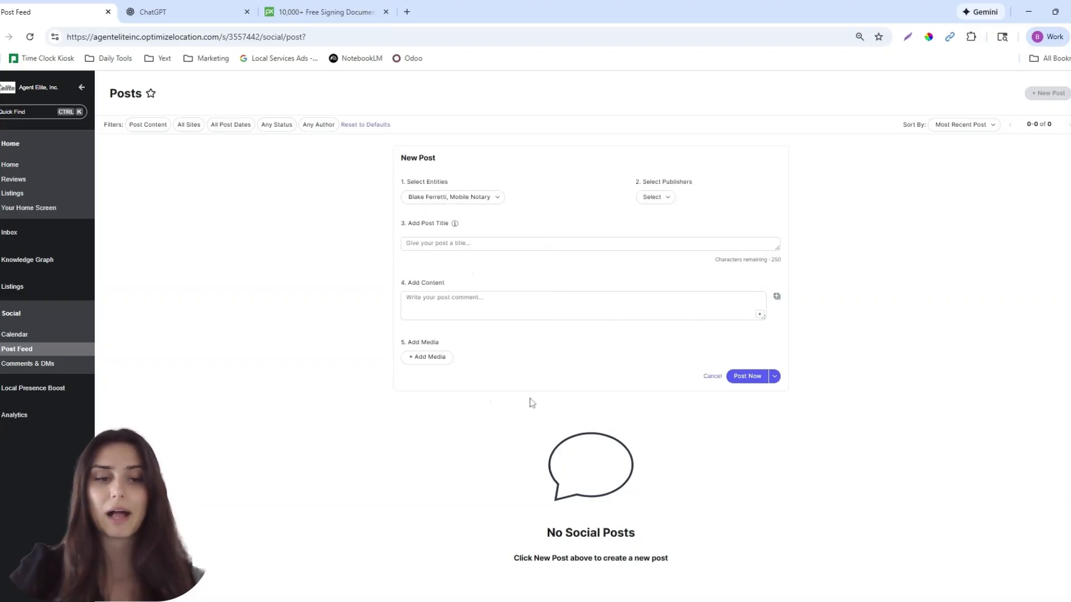
Select only Facebook and Google Business Profile as the publishers for the new post
click(656, 198)
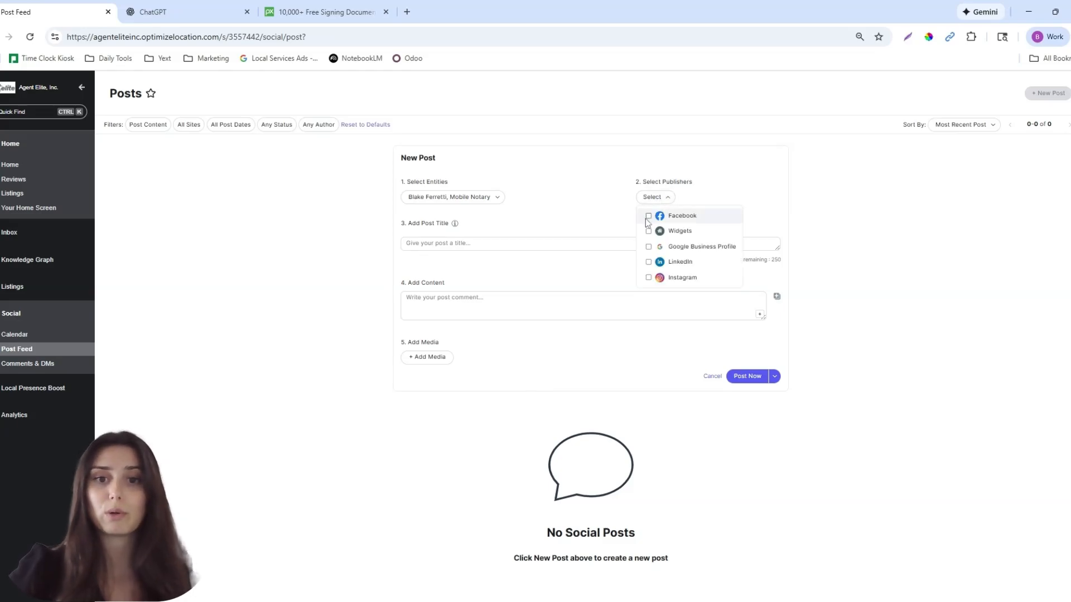
click(648, 217)
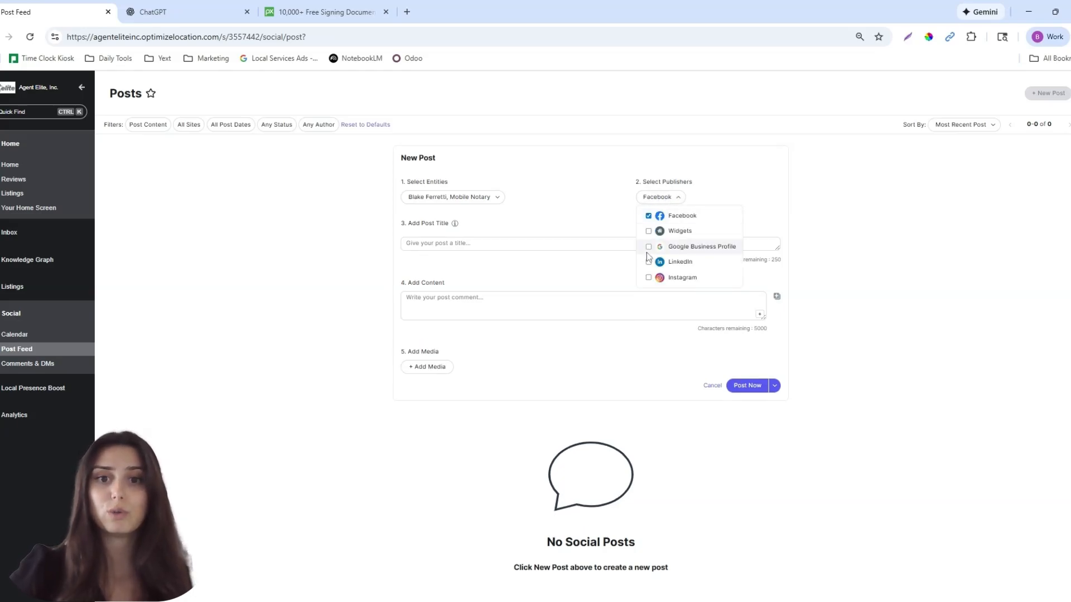
click(648, 247)
click(649, 262)
click(649, 278)
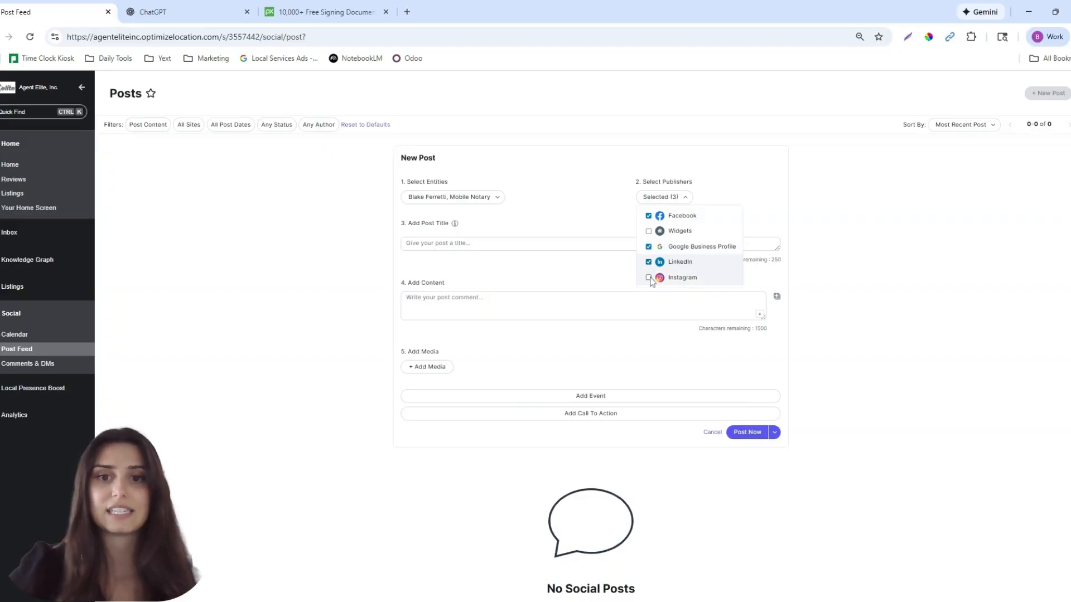
click(649, 278)
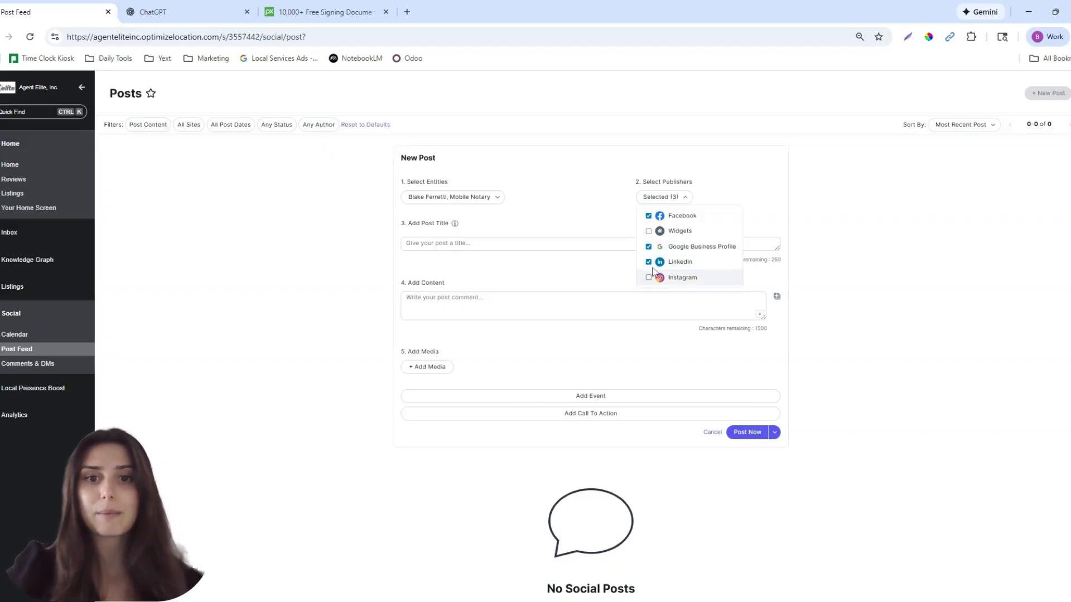
click(649, 262)
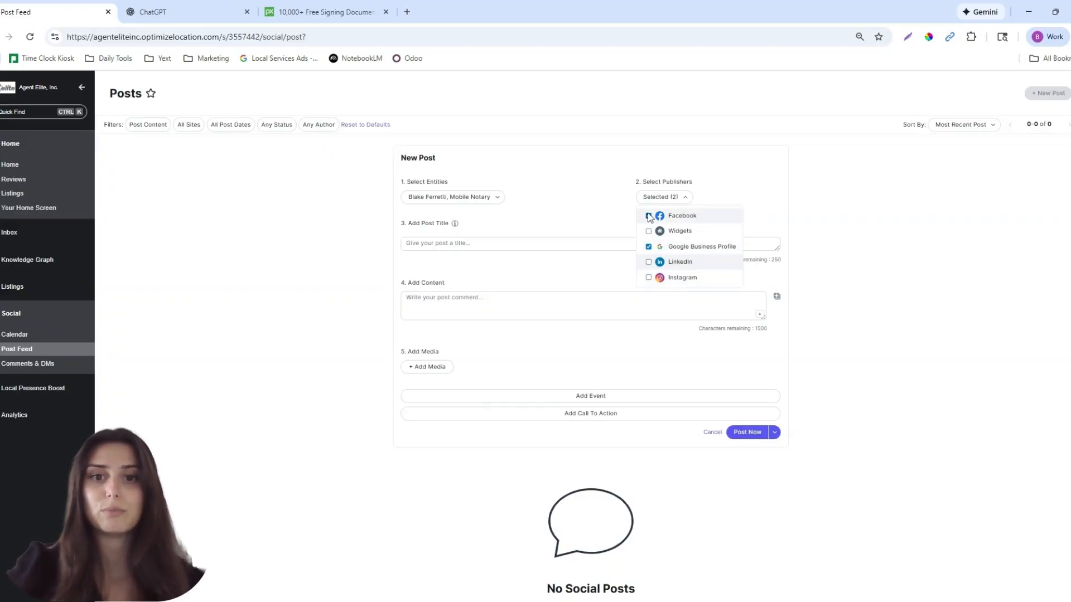
click(856, 253)
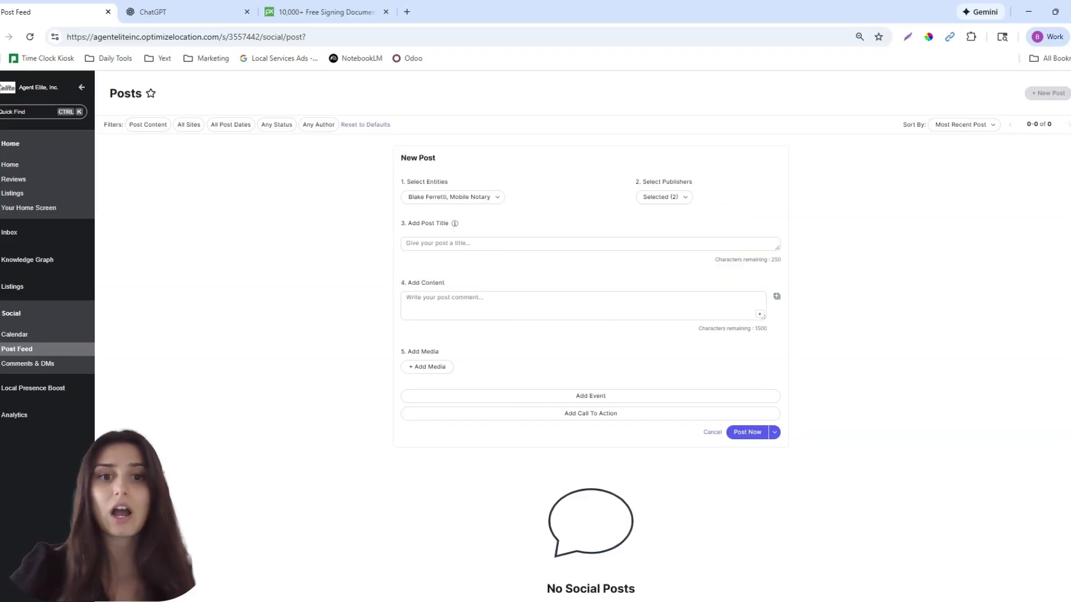
click(524, 295)
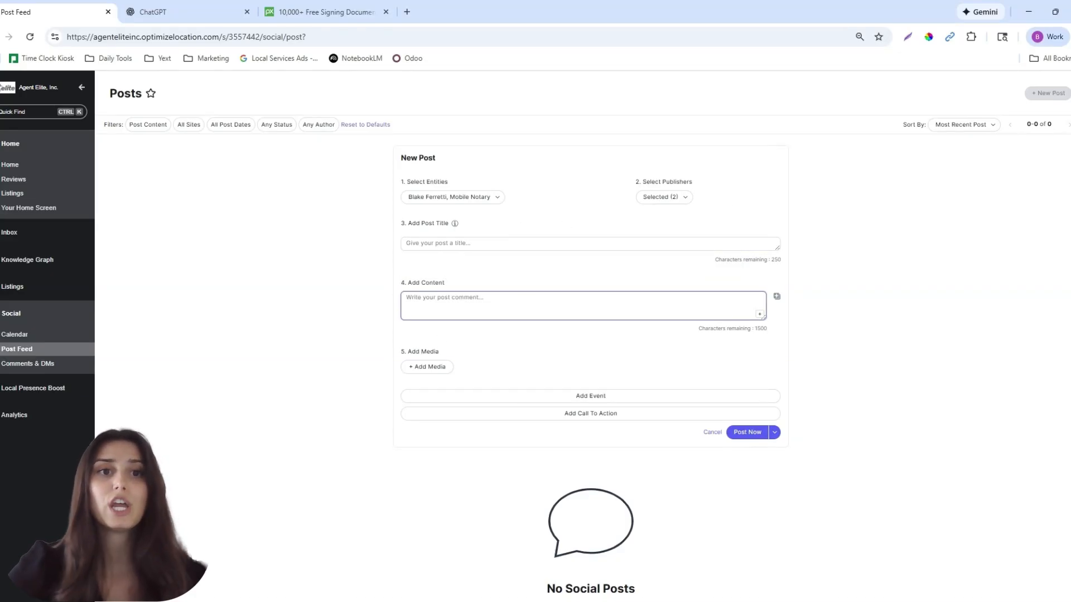
click(472, 326)
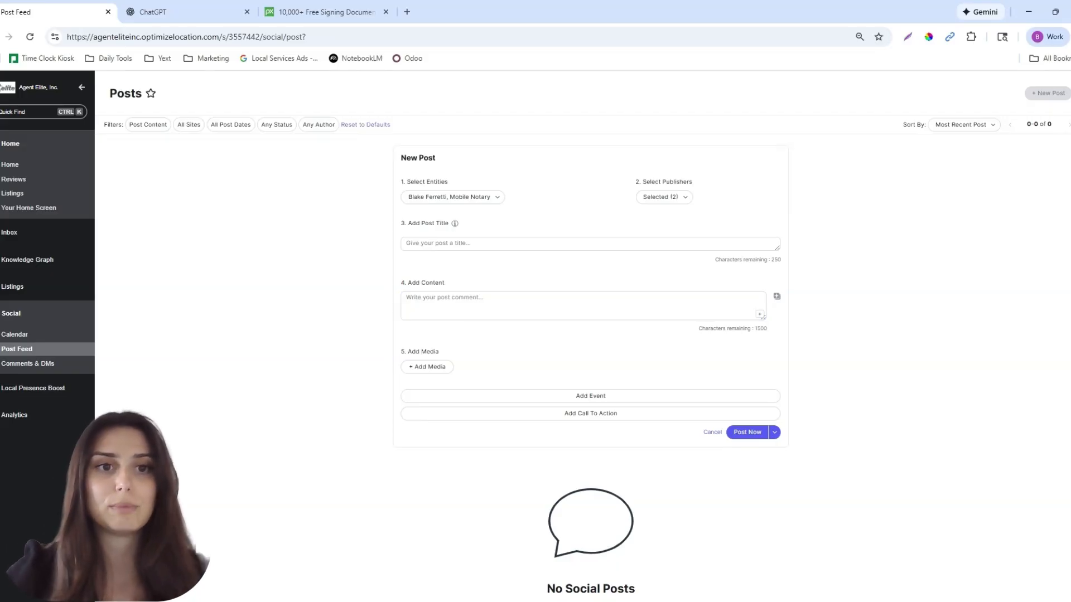
In ChatGPT, submit the prompt "Create me an optimized post for my google business and Facebook profile about mobile notaries in San Diego California"
click(178, 15)
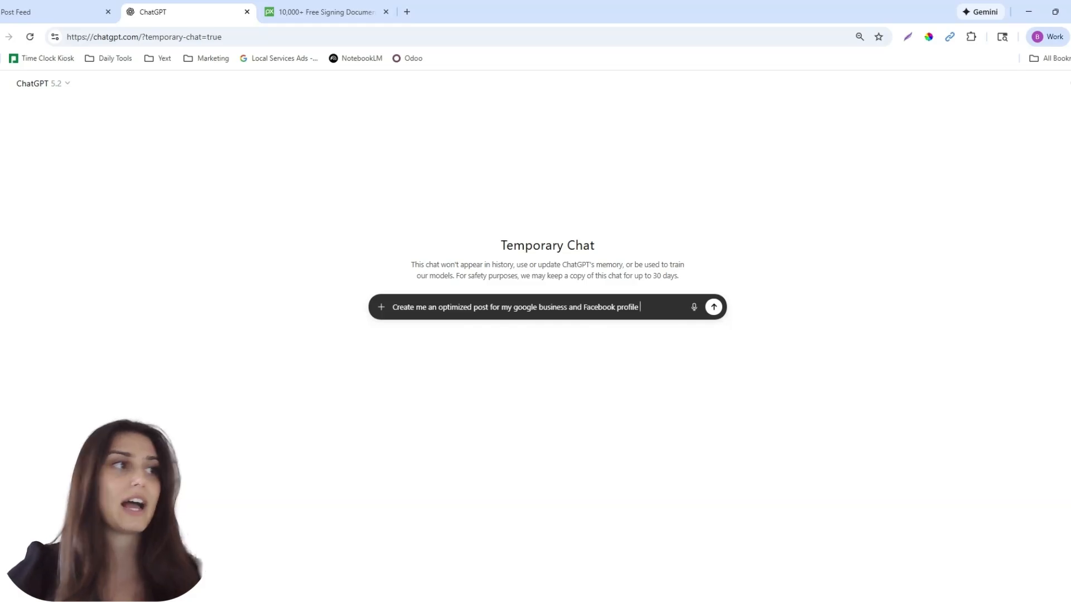
text(about)
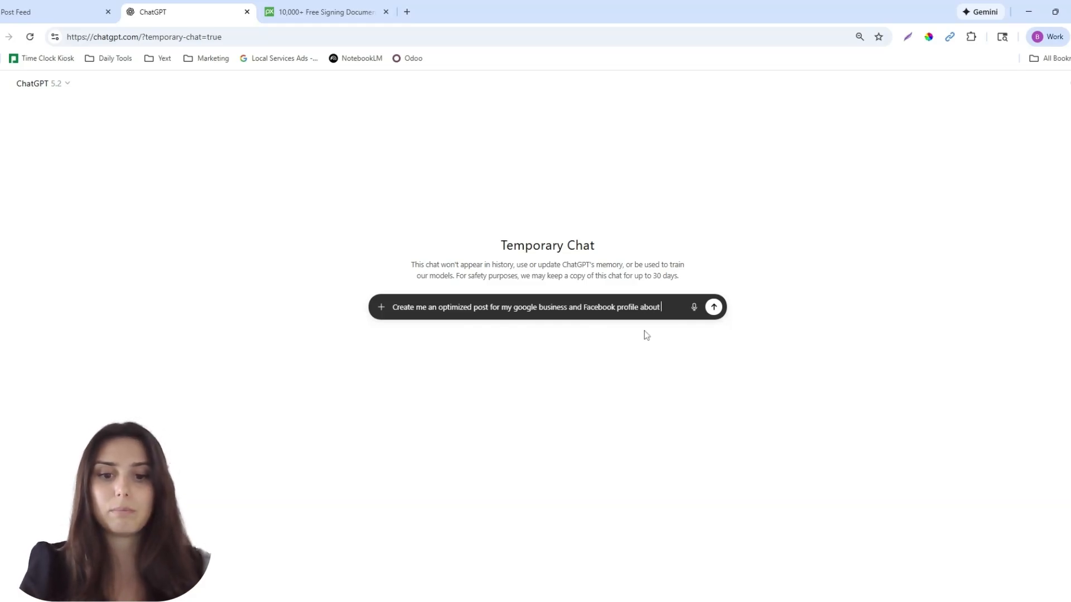
text( mobile notar)
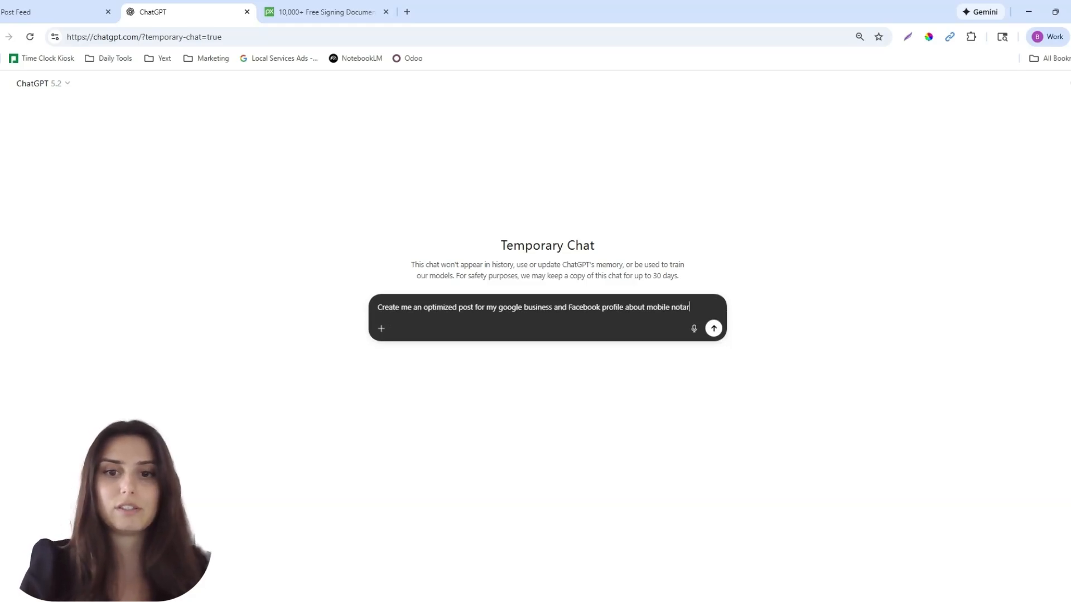
text(yie)
key(BackSpace)
key(BackSpace)
key(BackSpace)
text(ies)
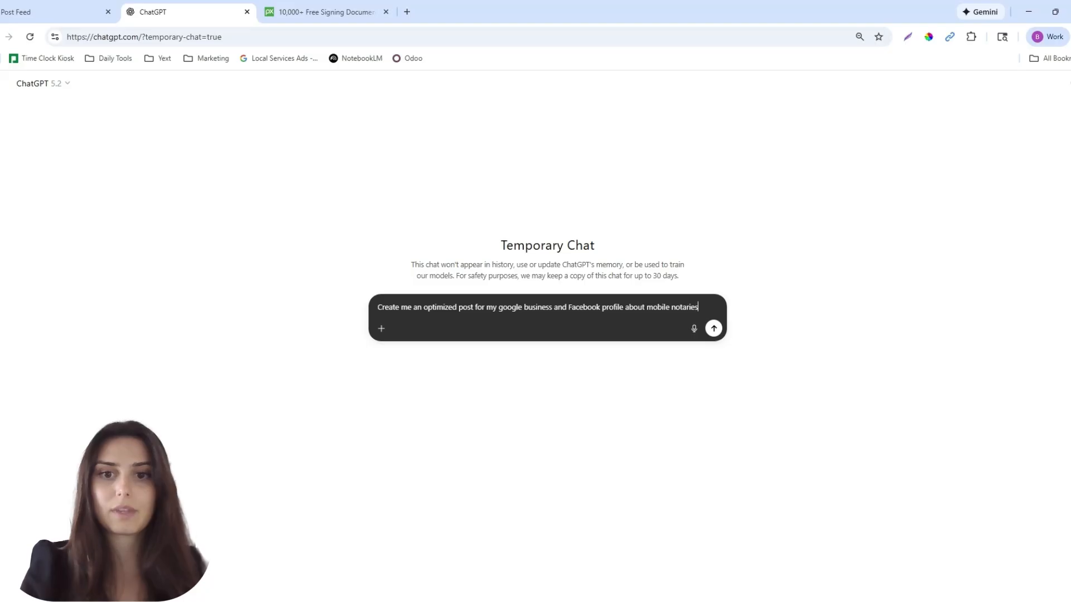
text( in San Diego )
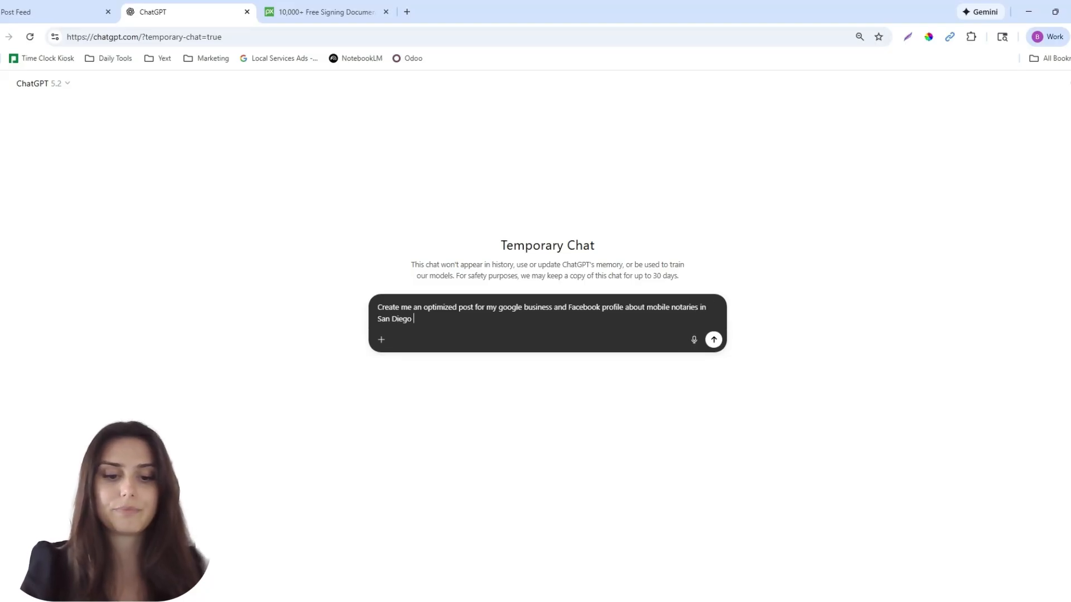
text(California)
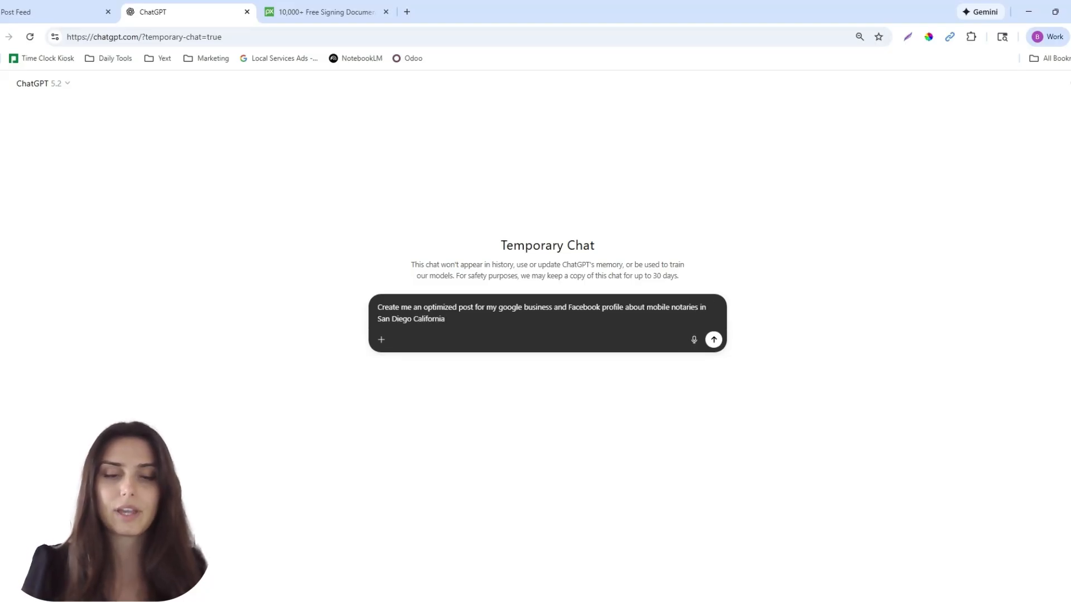
key(Return)
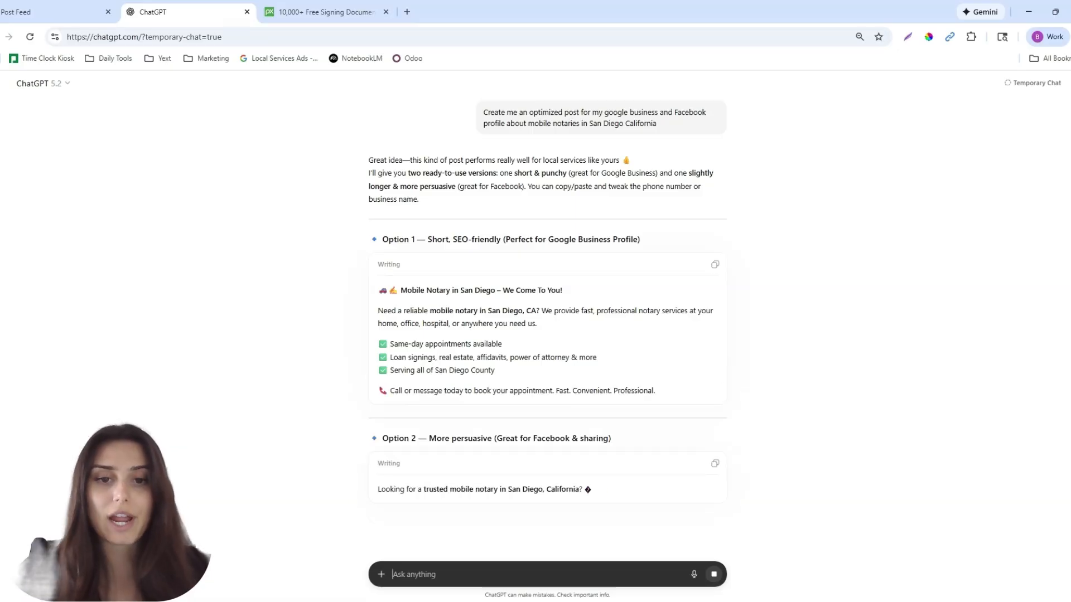
Copy the Option 1 headline "Mobile Notary in San Diego – We Come To You!" from ChatGPT into the new post's title
scroll(538, 295, down, 1)
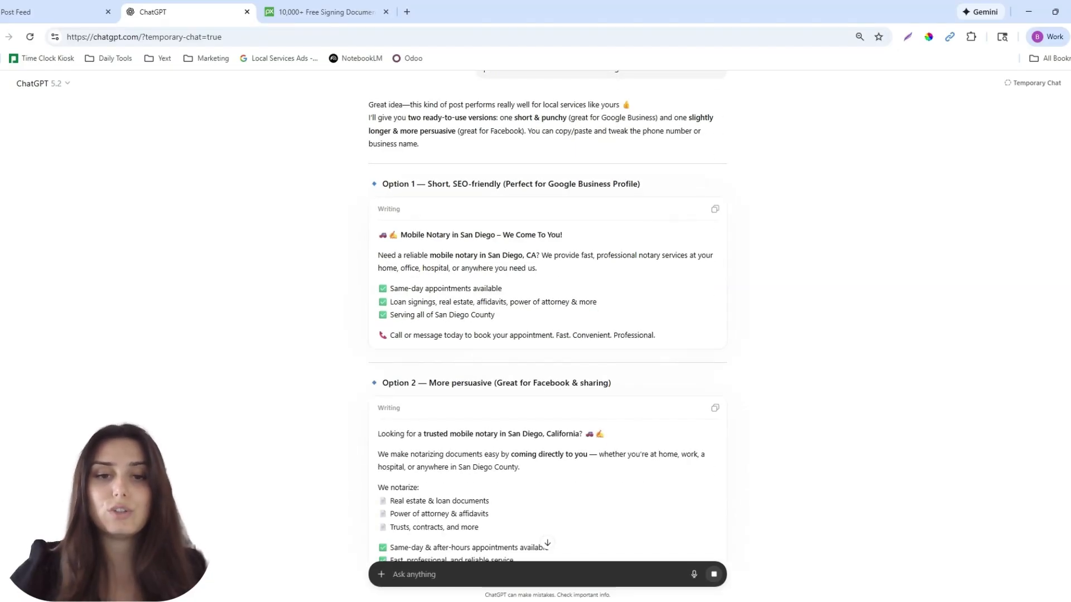
scroll(590, 305, down, 2)
scroll(590, 305, up, 3)
scroll(590, 305, down, 2)
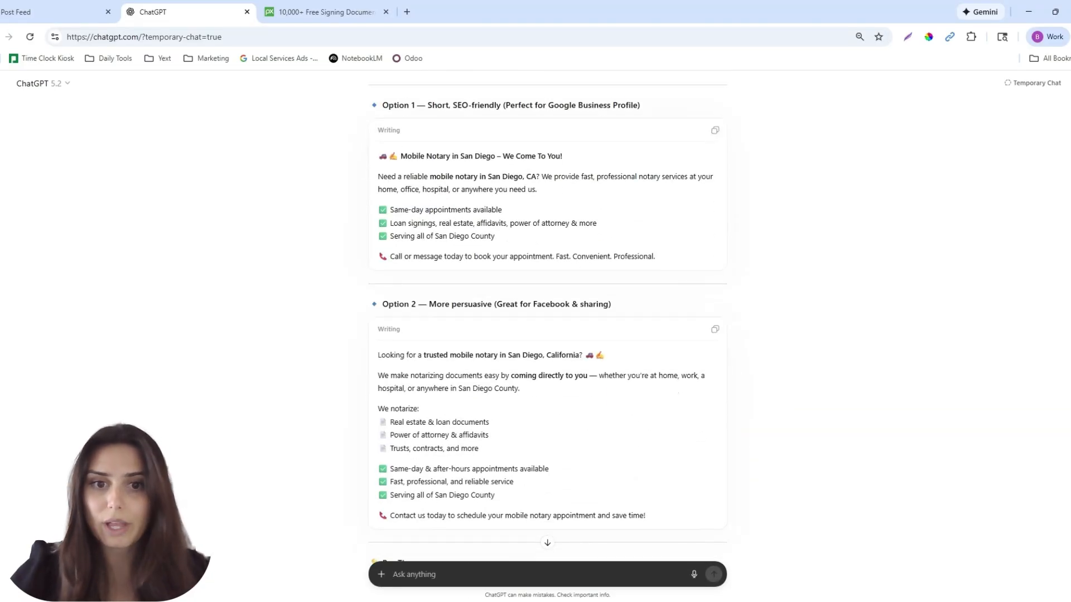
scroll(547, 315, up, 2)
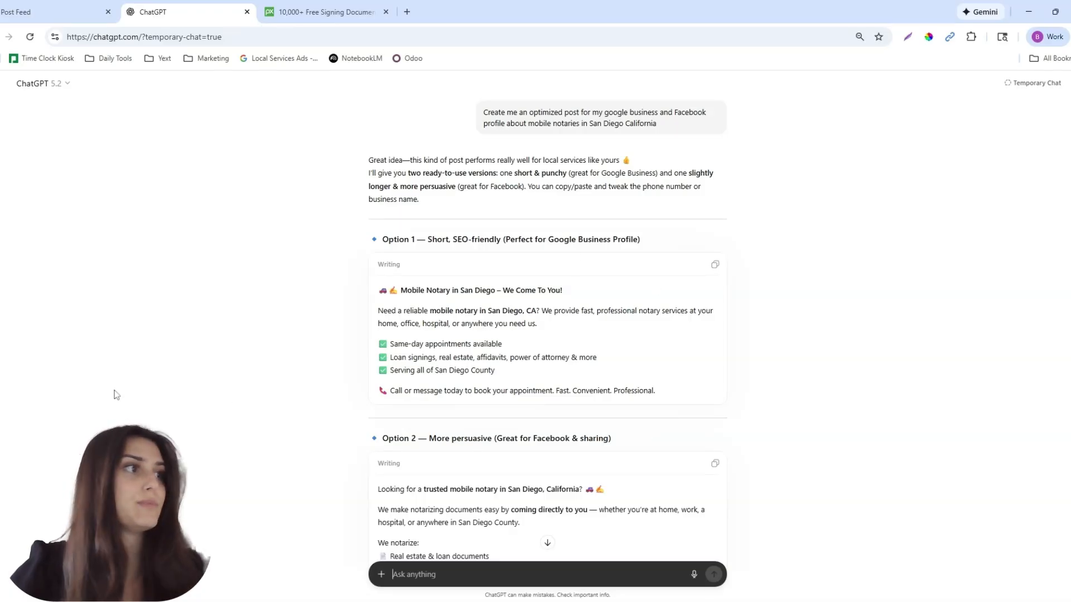
drag(562, 290, 400, 289)
key(ctrl+c)
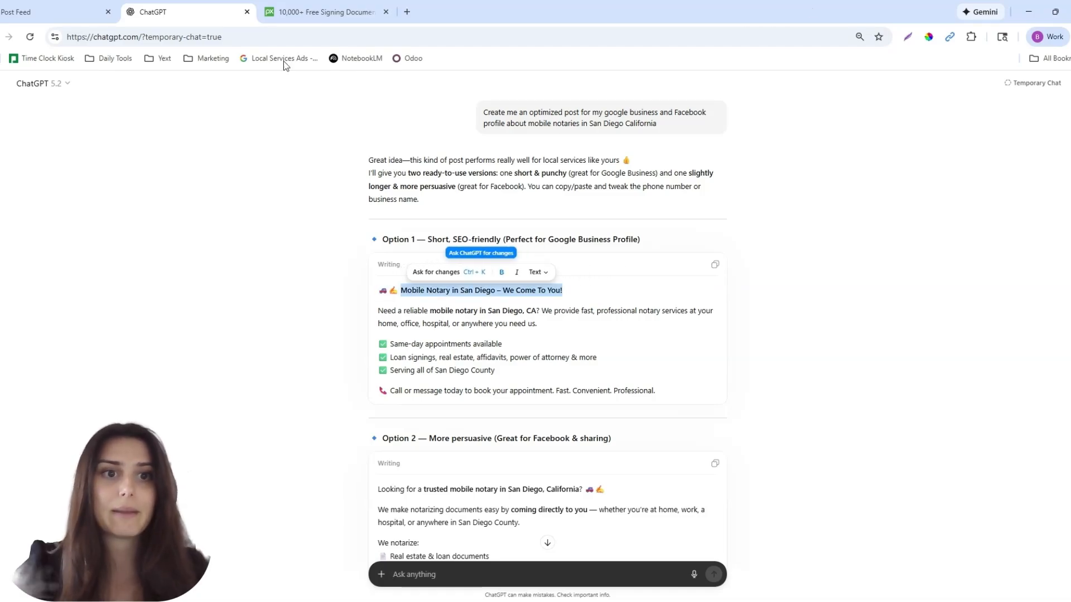
click(52, 14)
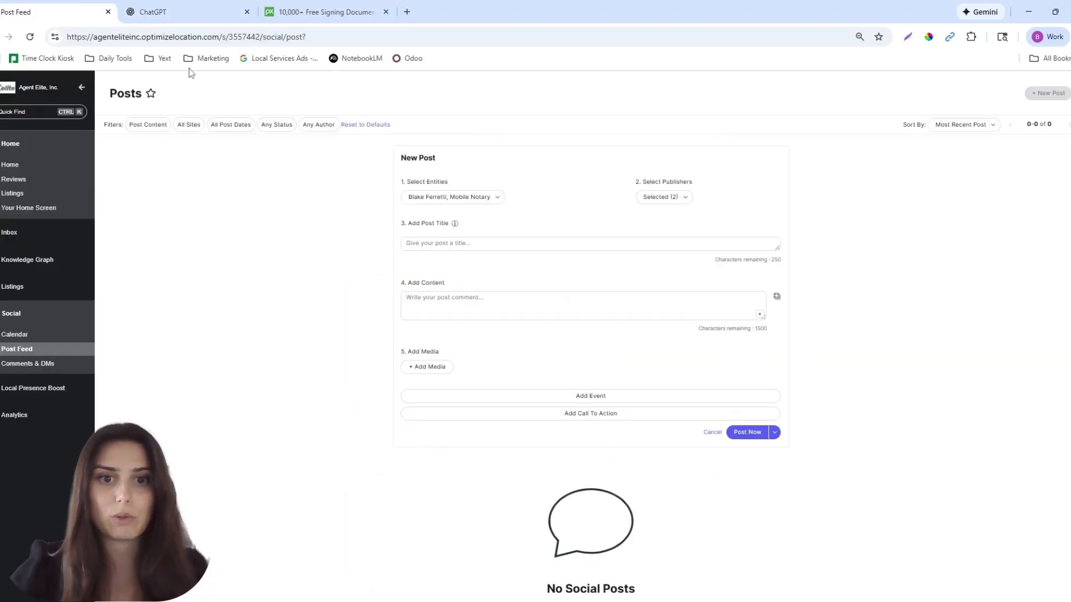
click(595, 243)
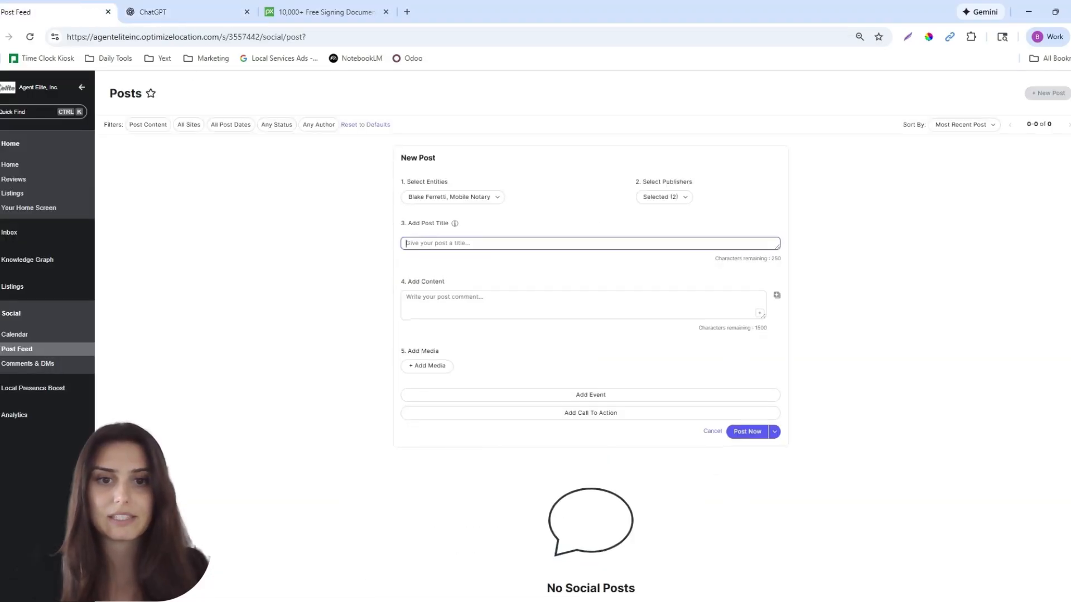
key(ctrl+v)
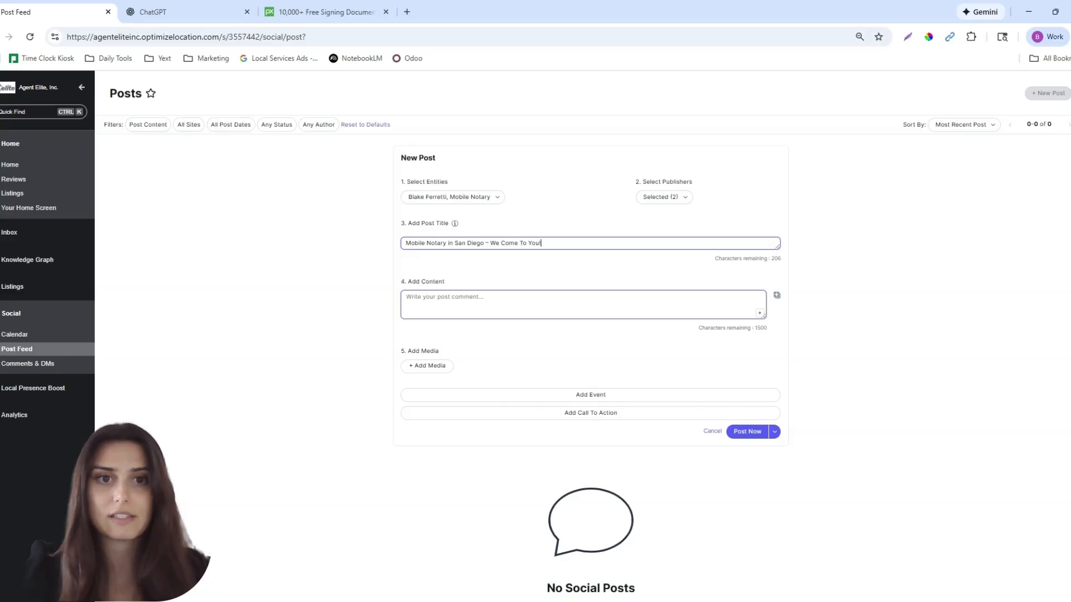
Copy ChatGPT's Option 1 body text below the headline into the post's content and enlarge the content box to show all of it
click(186, 17)
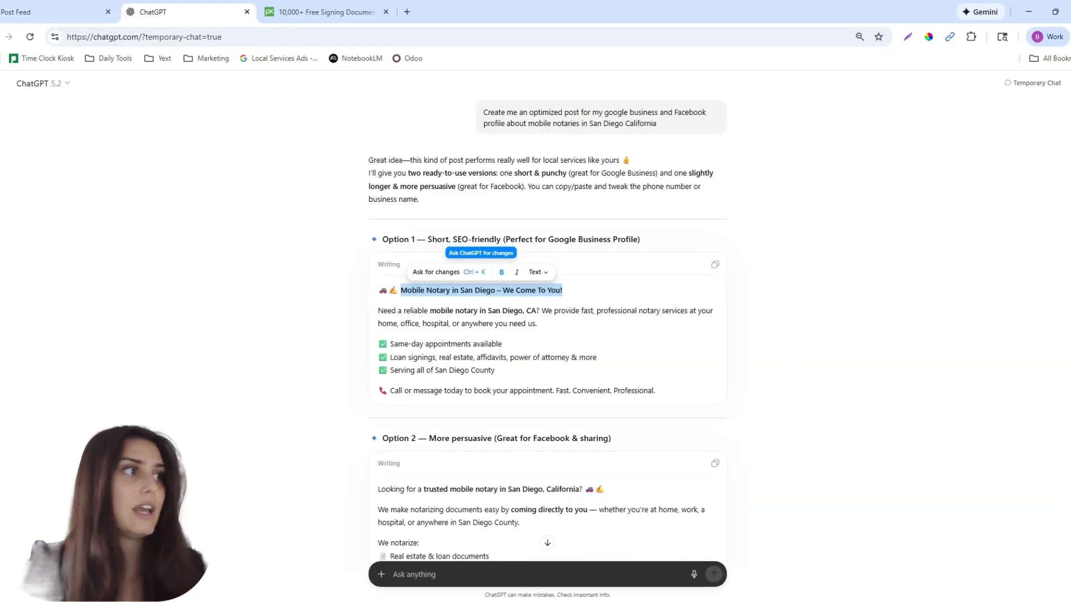
click(375, 313)
drag(657, 391, 375, 311)
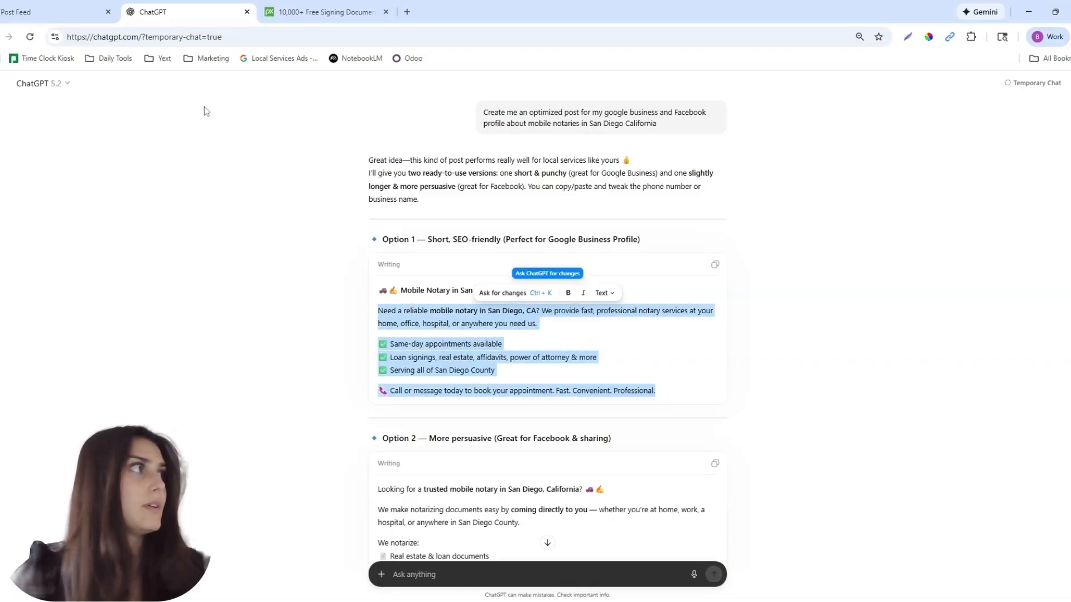
click(56, 11)
click(583, 304)
key(ctrl+v)
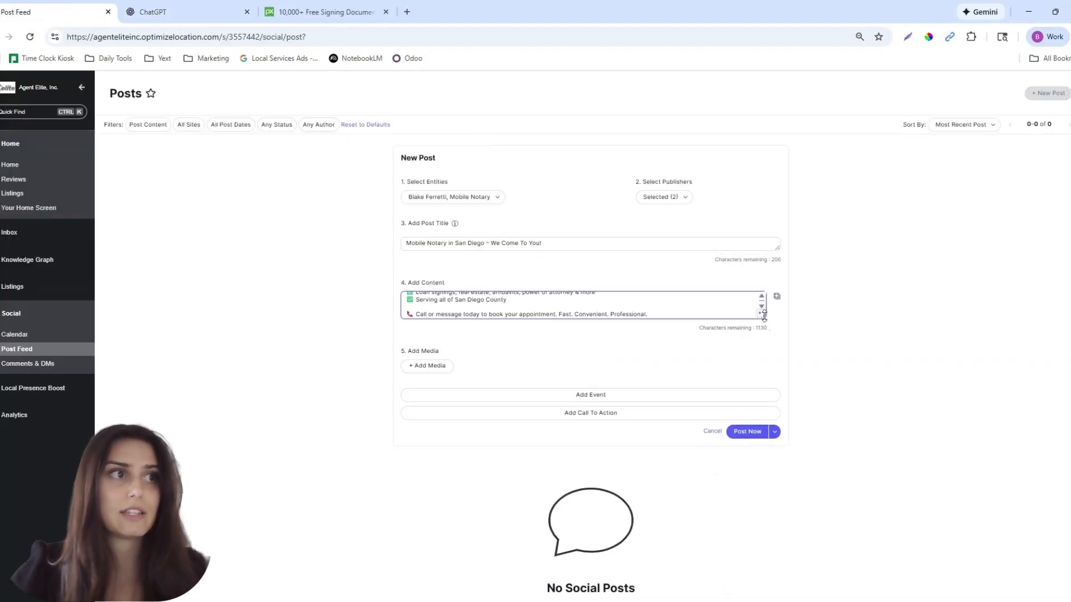
drag(763, 317, 771, 388)
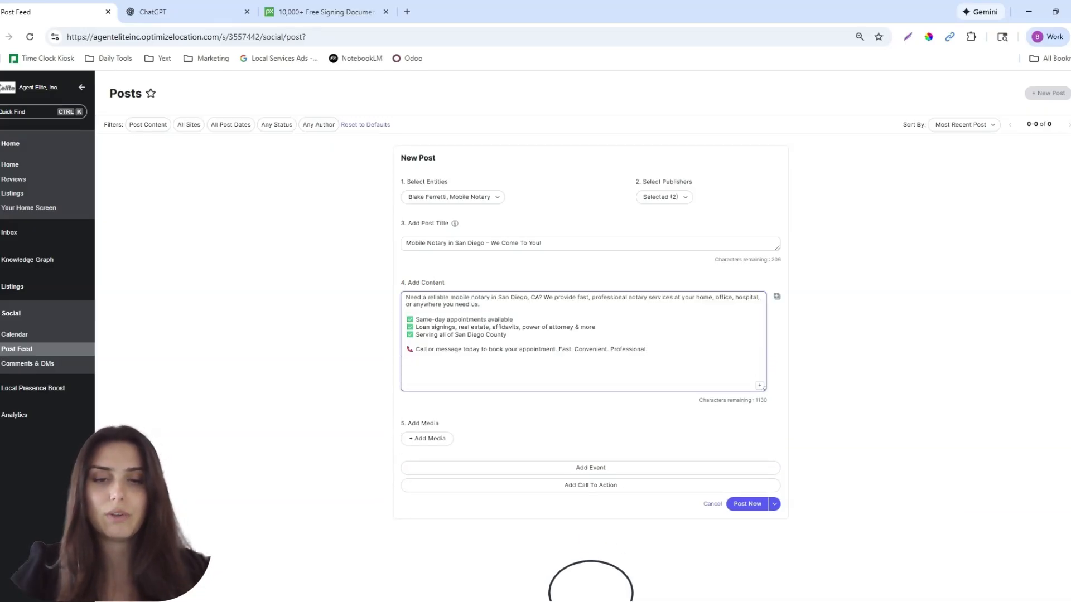
Switch to Pixabay and open the royalty-free photo of a suited hand signing a stamped document with a blue pen
scroll(944, 330, down, 1)
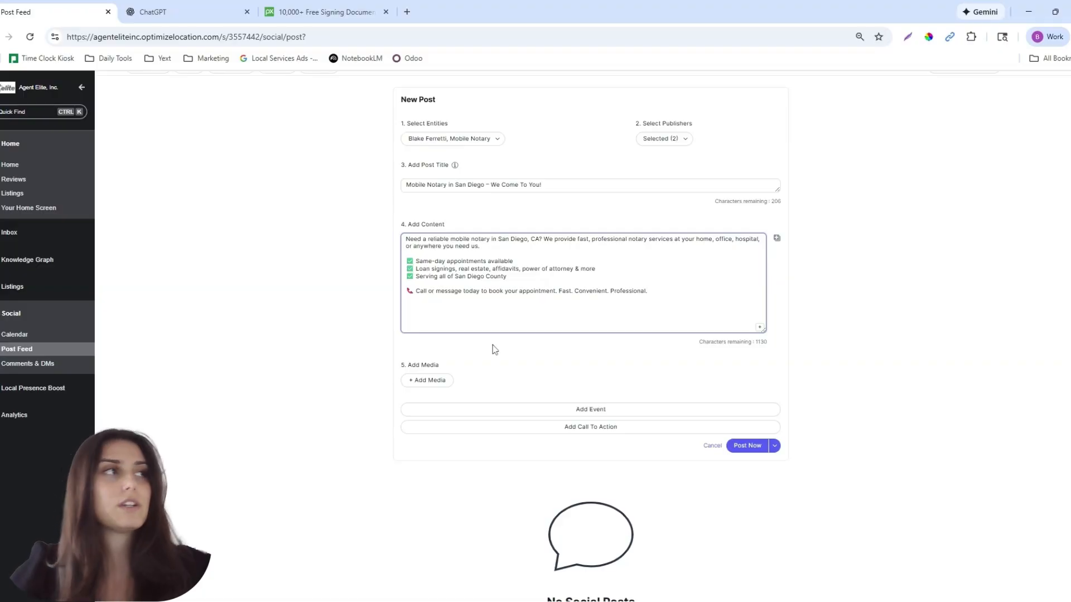
click(308, 7)
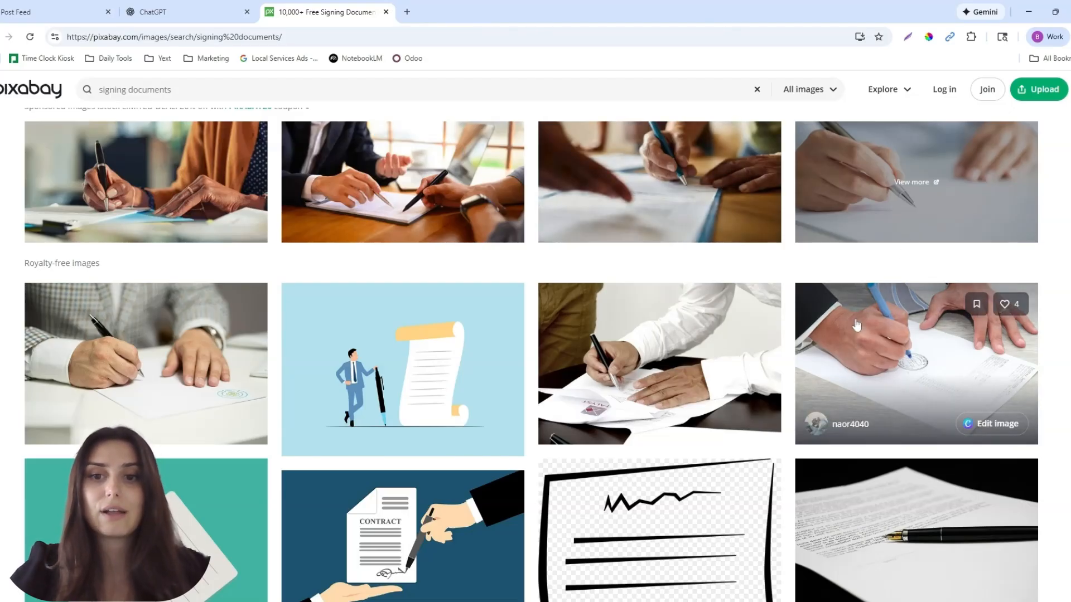
click(874, 345)
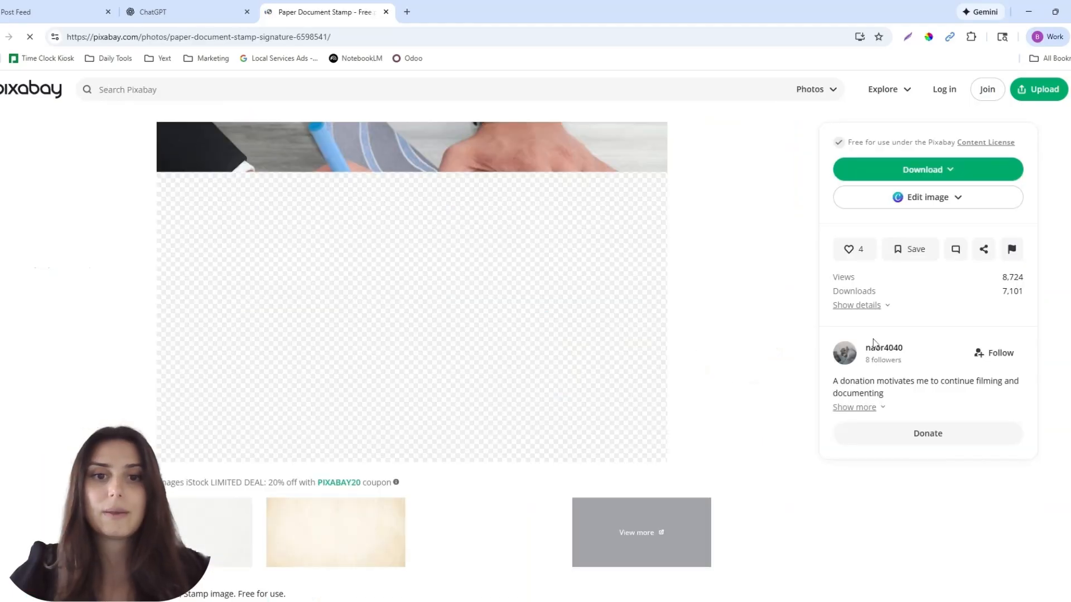
Switch back to the new post and upload the photo of hands typing on a laptop as its media
click(39, 12)
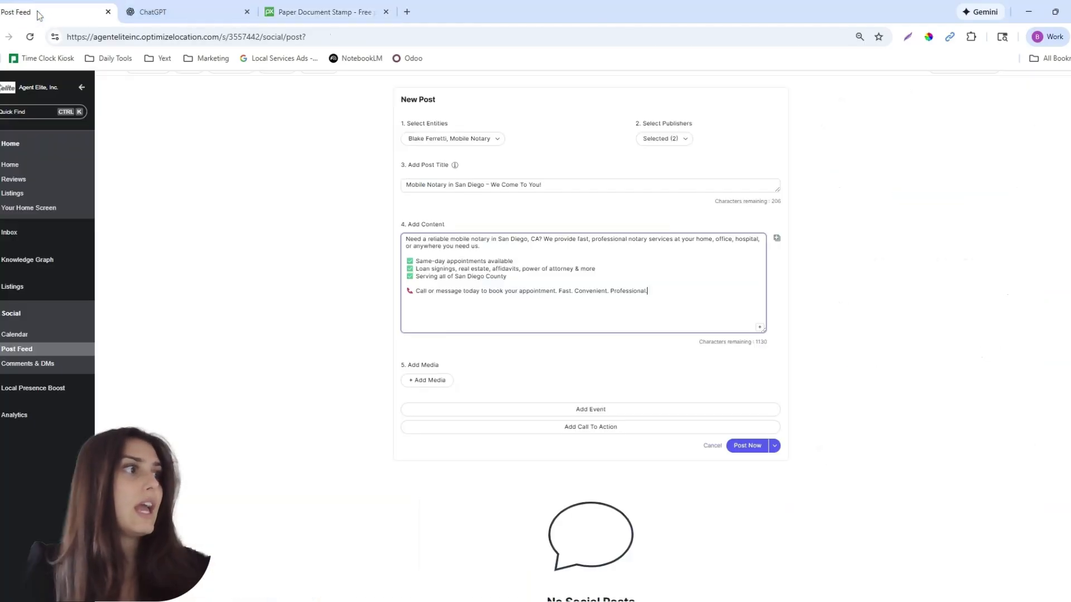
click(435, 380)
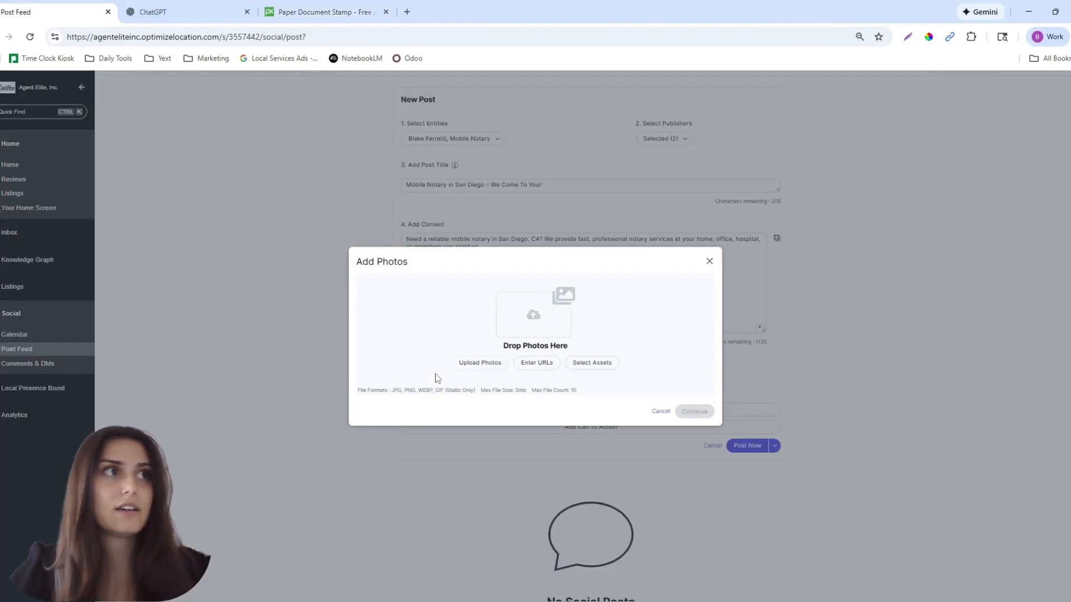
click(475, 370)
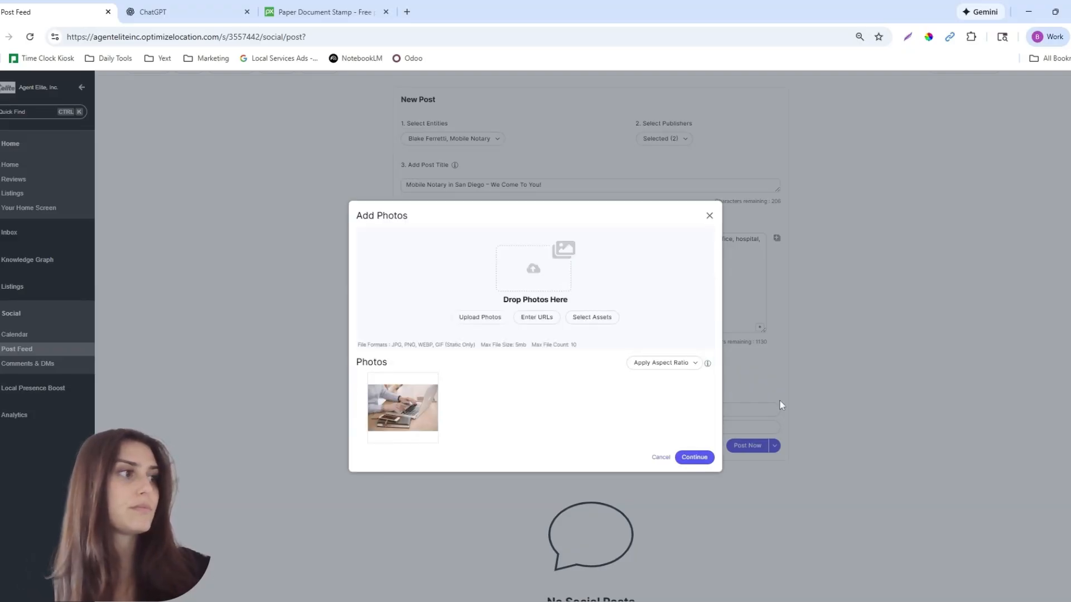
click(694, 457)
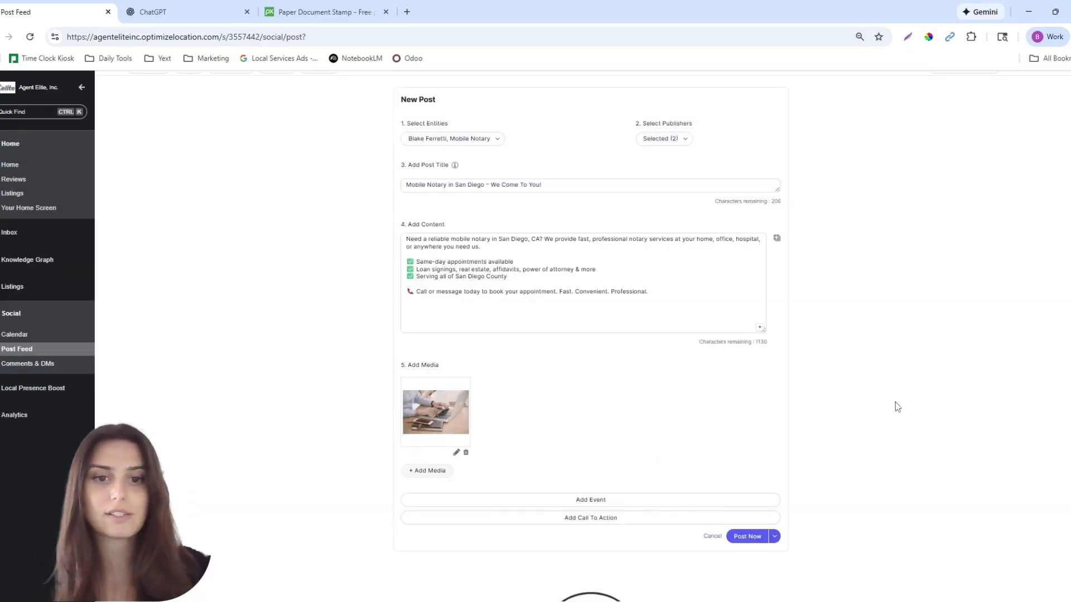
Add a call to action of type Call to the new post
scroll(669, 438, down, 2)
scroll(669, 438, down, 1)
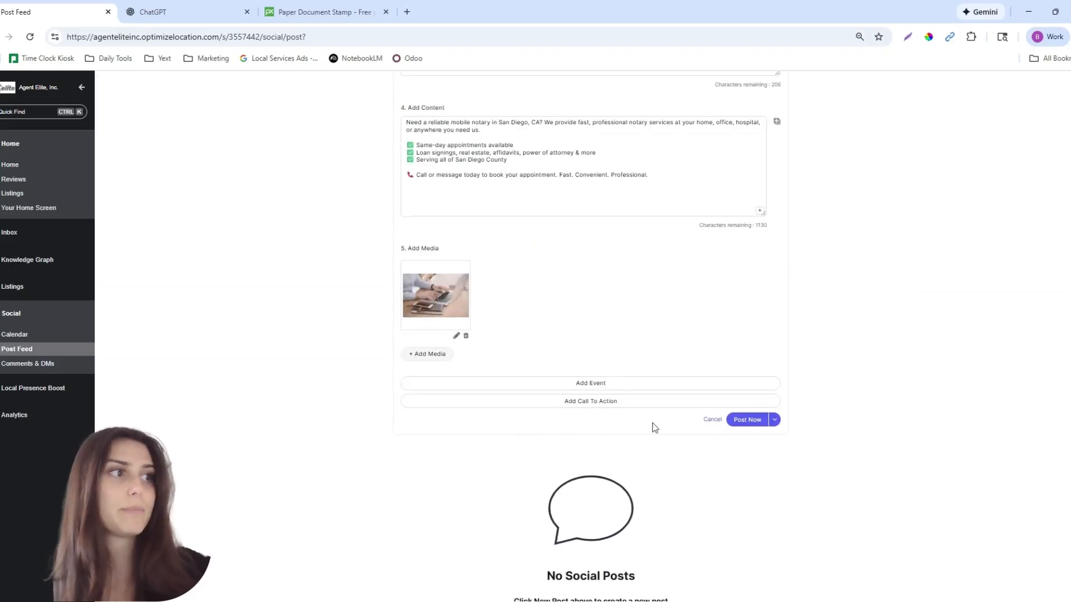
click(617, 411)
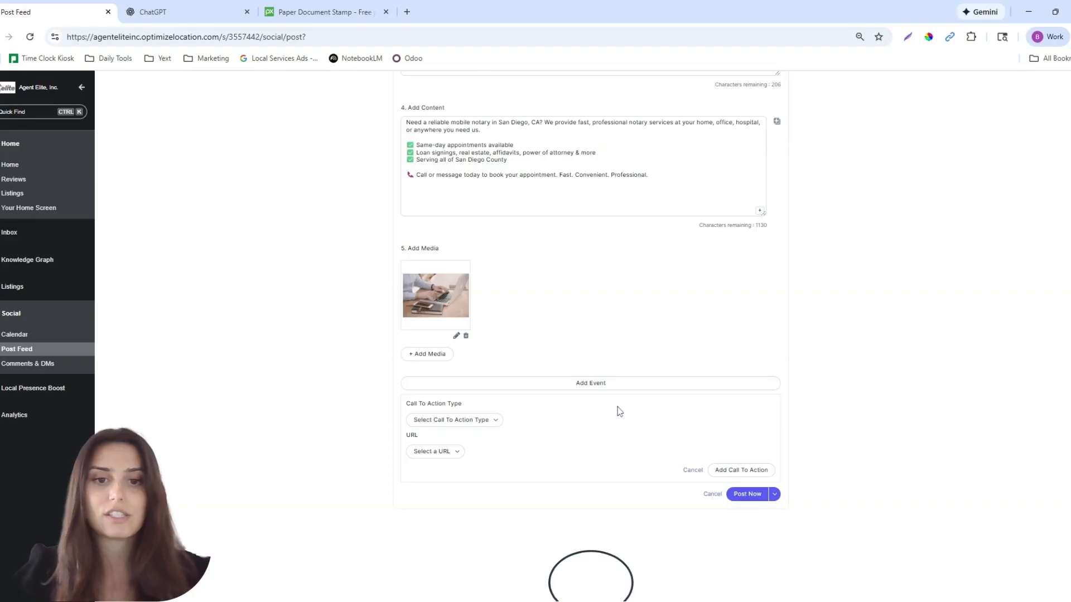
scroll(562, 419, down, 2)
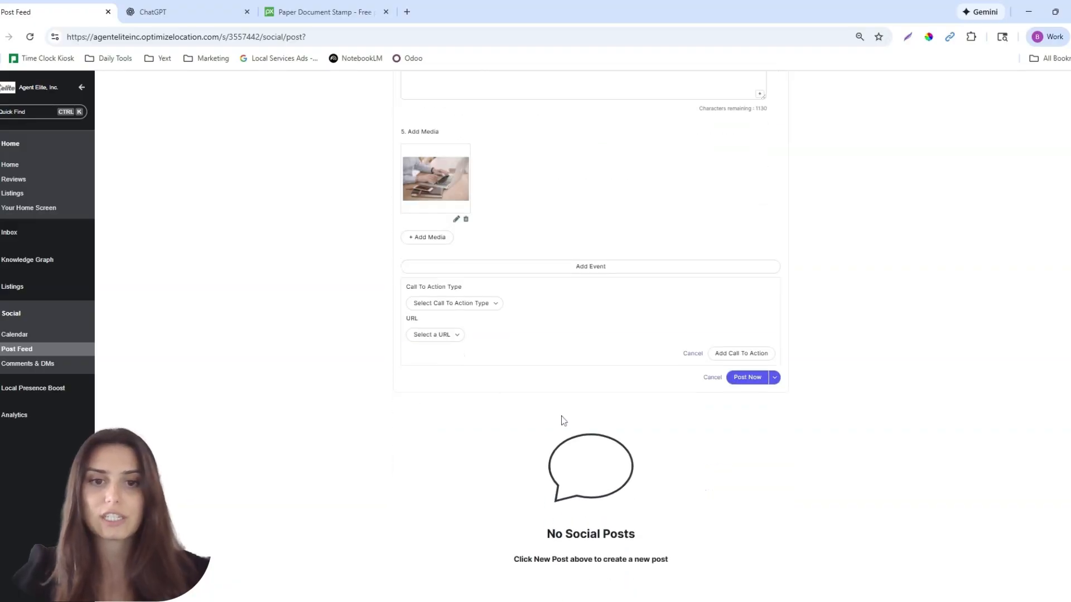
click(480, 305)
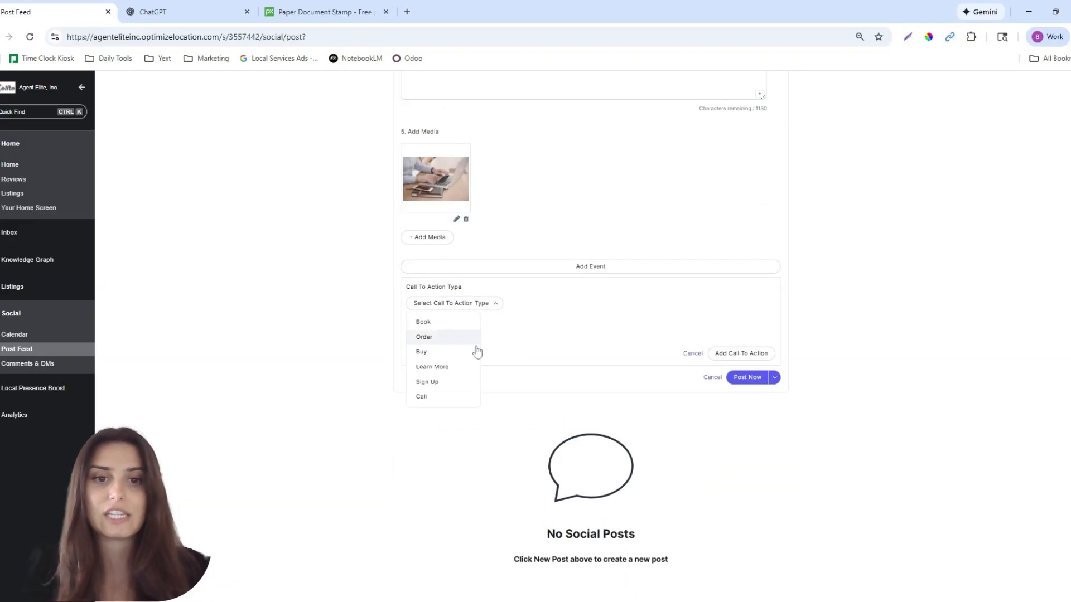
click(440, 406)
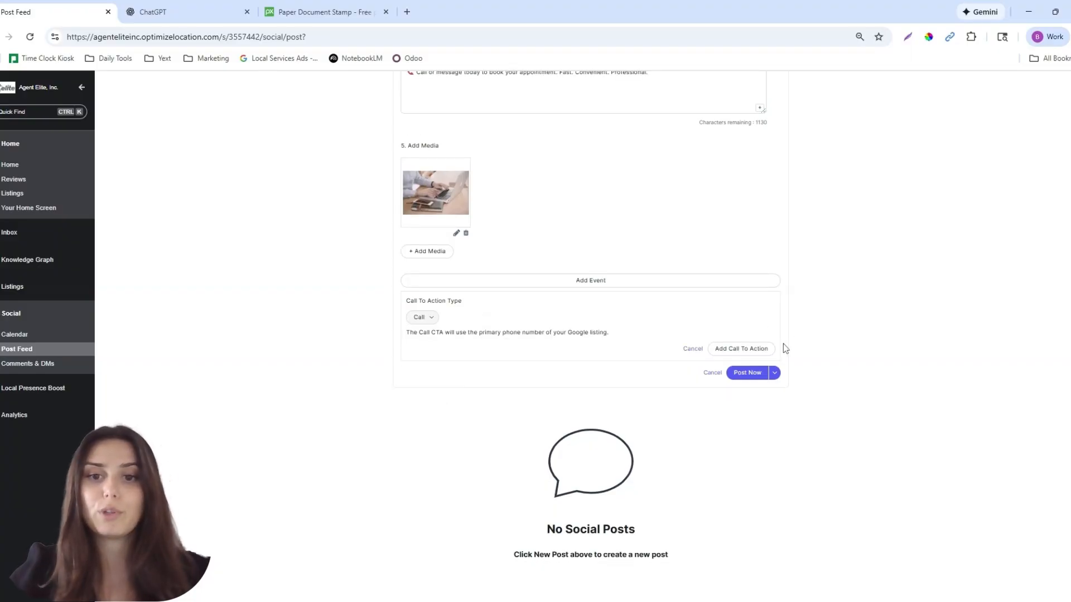
click(741, 350)
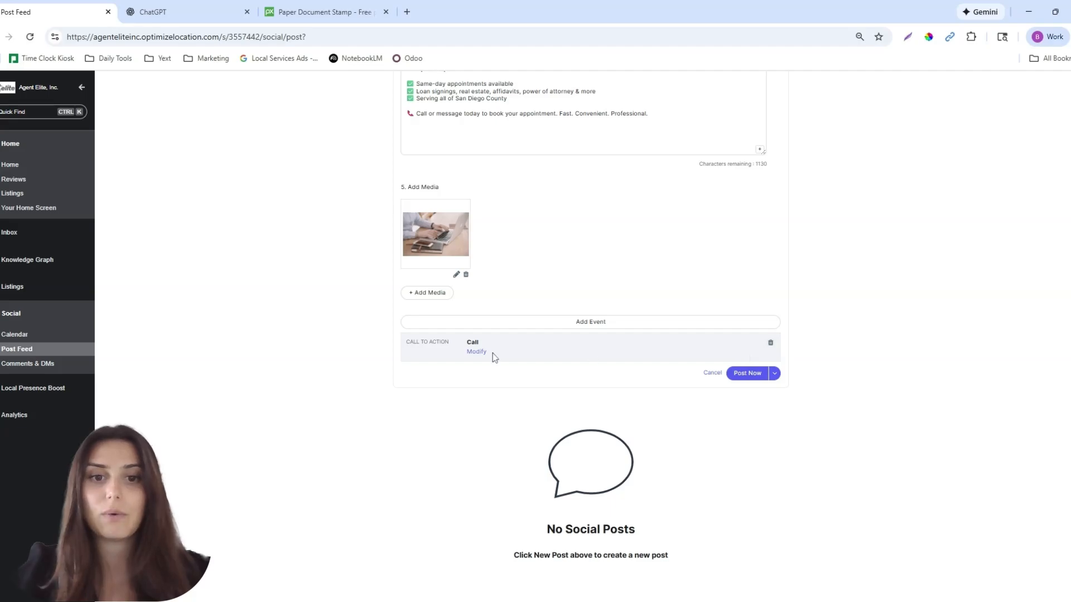
click(776, 374)
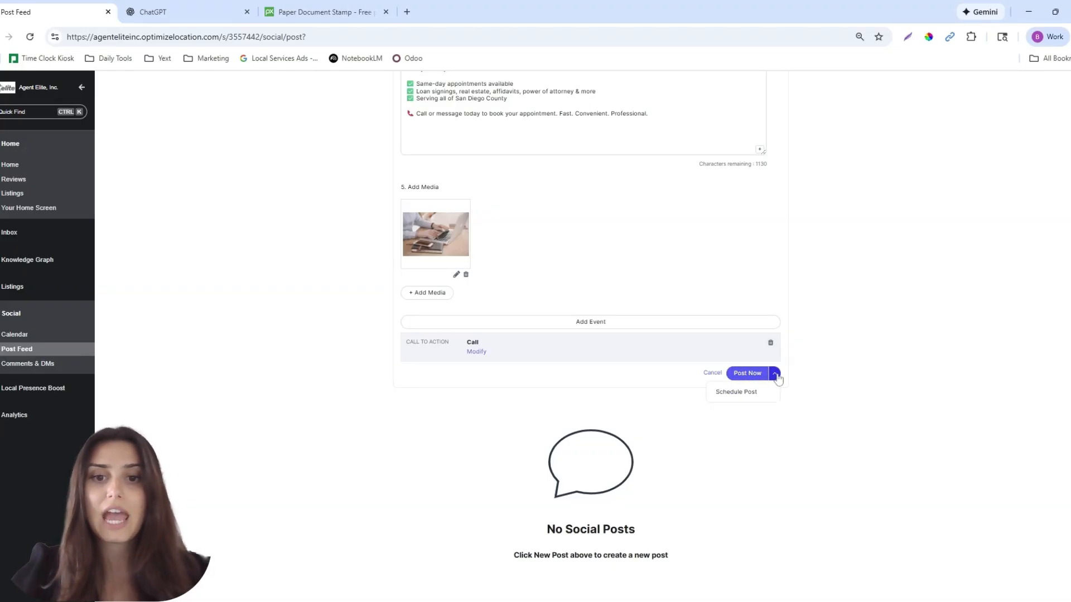
click(741, 399)
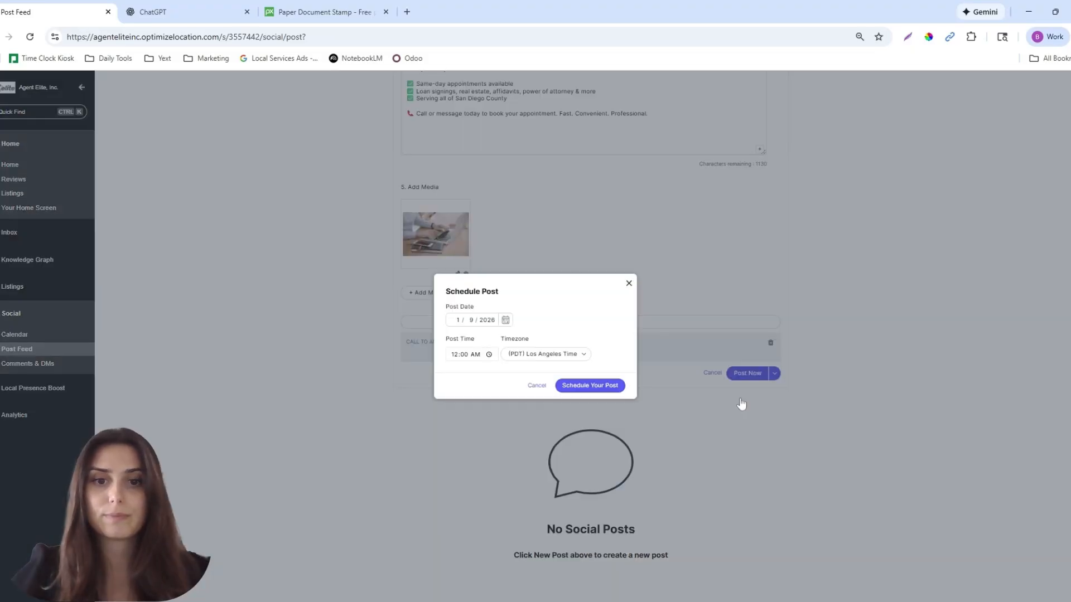
click(506, 321)
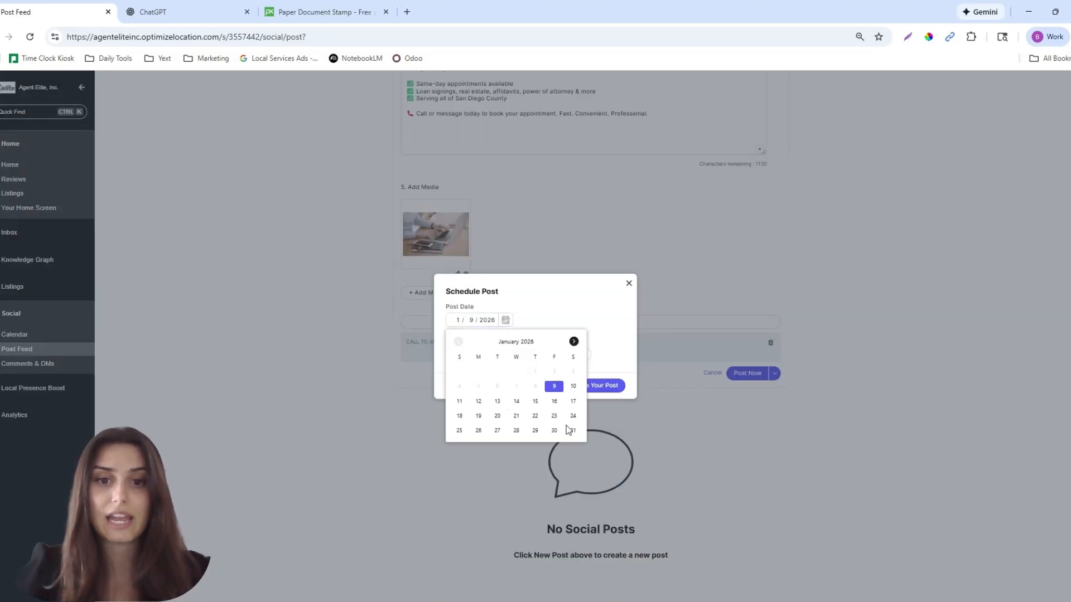
click(564, 303)
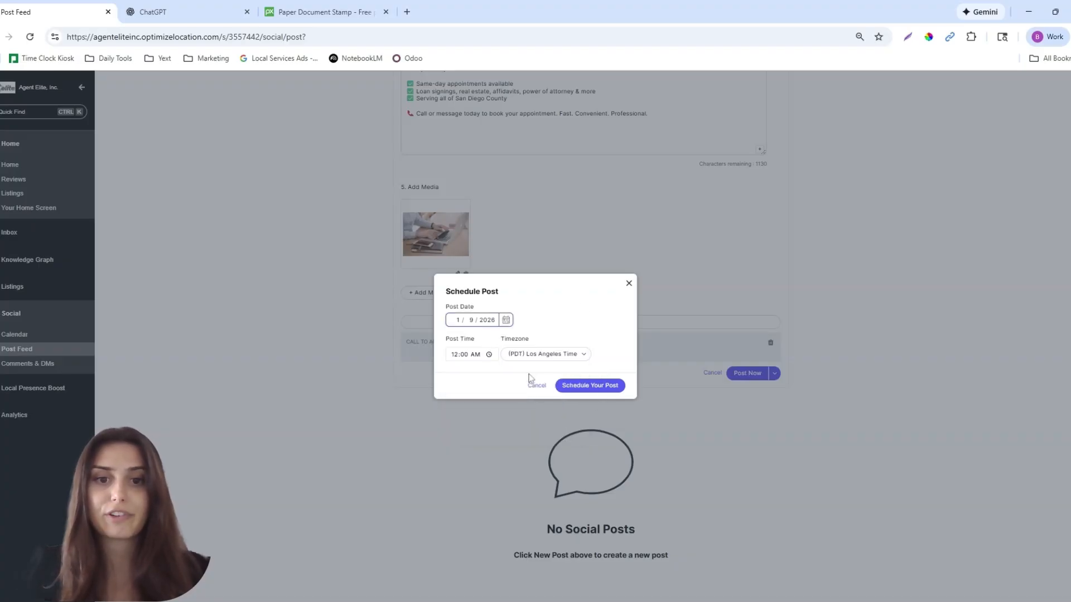
click(537, 386)
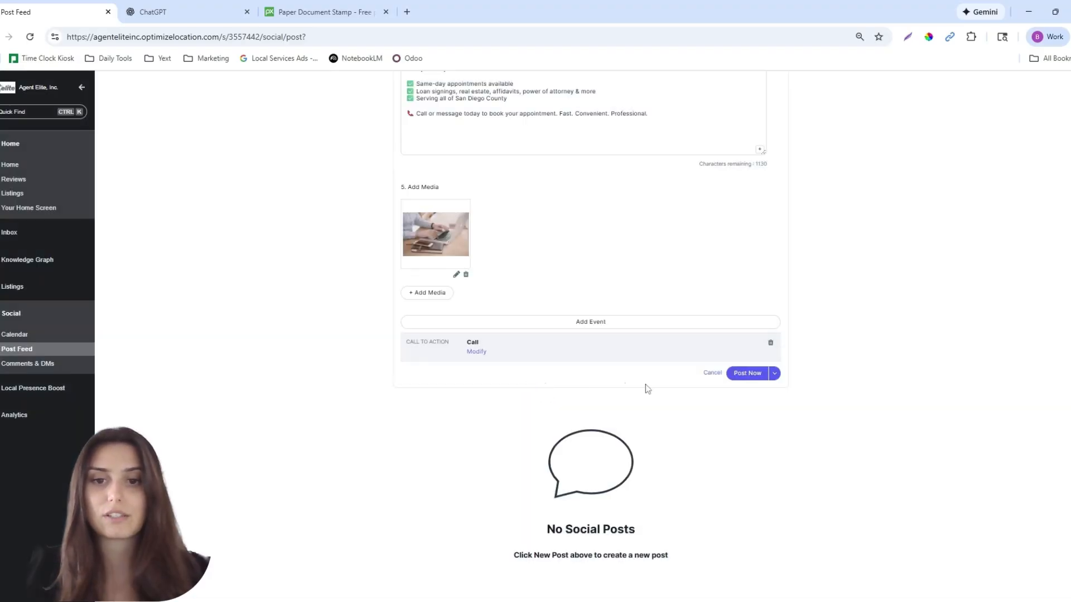
Publish the post immediately and review its Facebook and Google Business Profile entries in the post feed
click(747, 374)
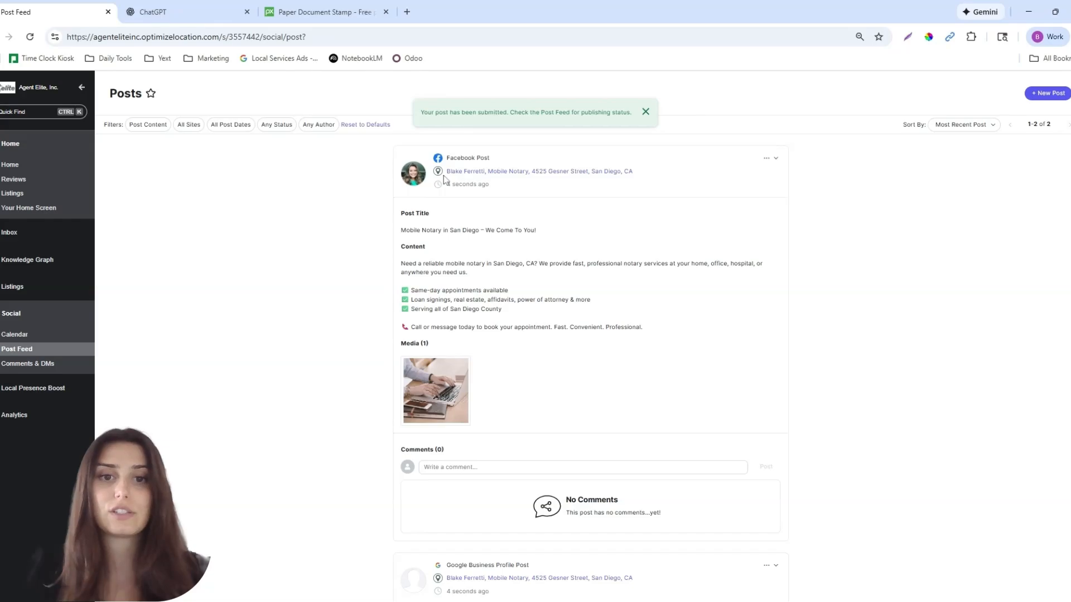
scroll(649, 340, down, 3)
scroll(663, 343, down, 2)
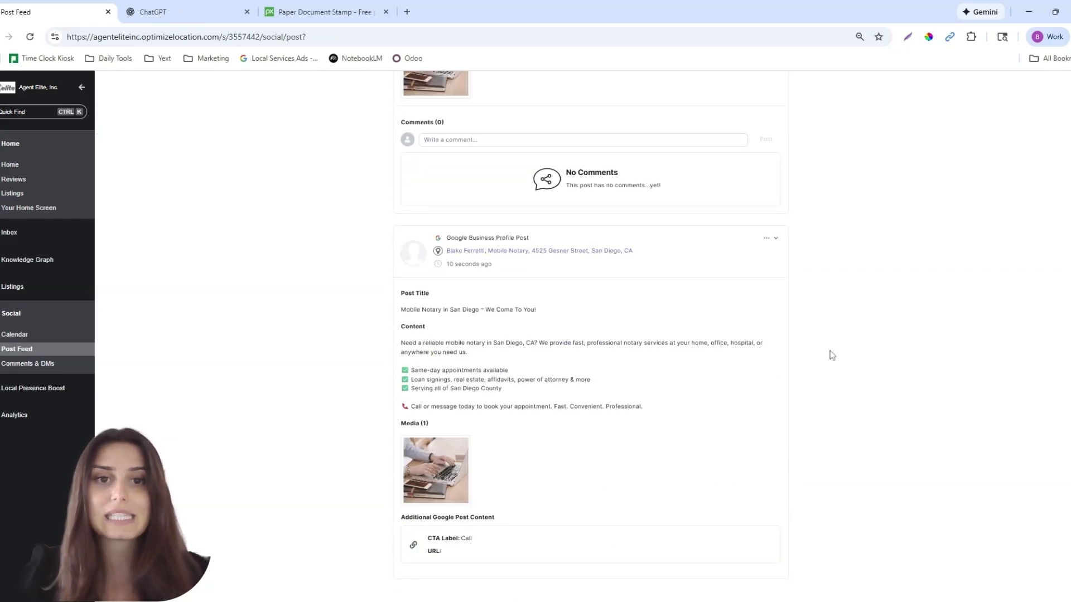
scroll(832, 356, up, 5)
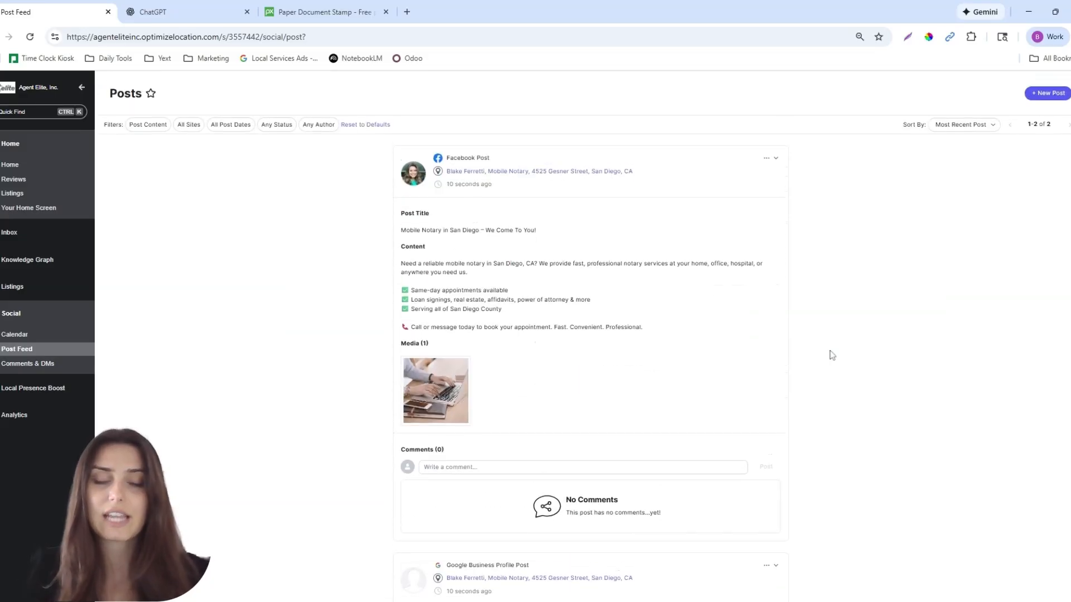